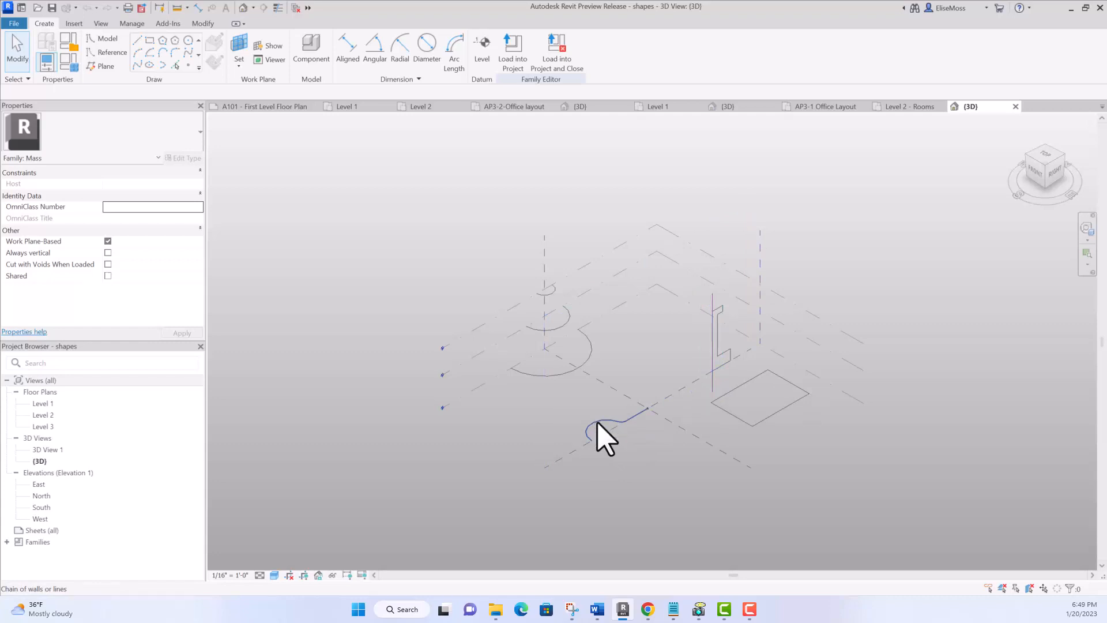
# Step: Create a solid form from the closed rectangle of model lines on Level 1
pyautogui.scroll(5, 645, 435)
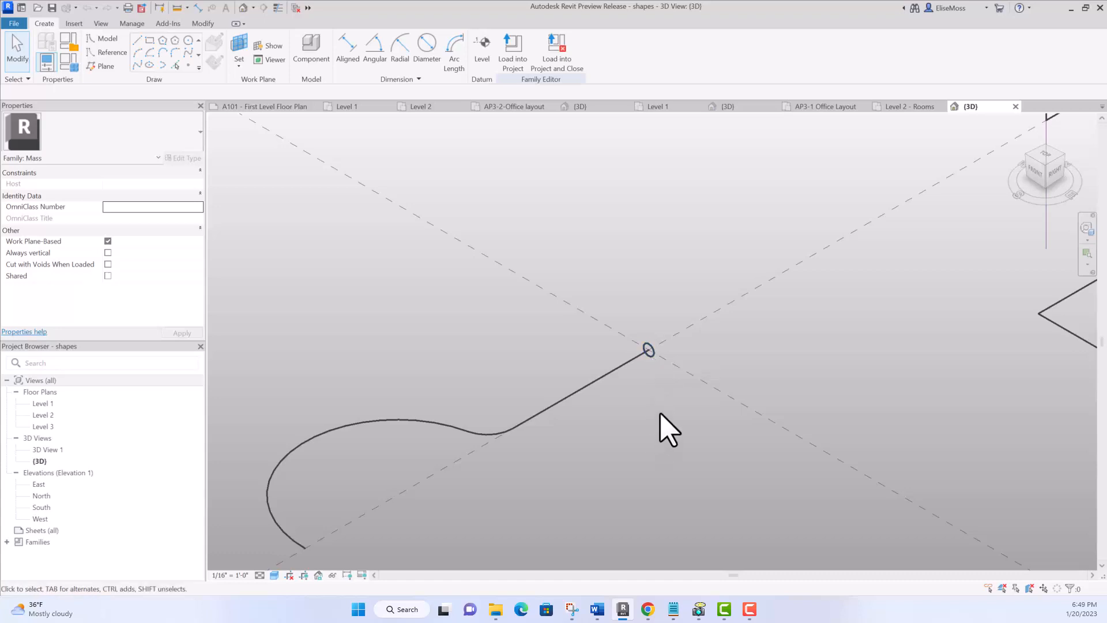
pyautogui.scroll(-6, 662, 424)
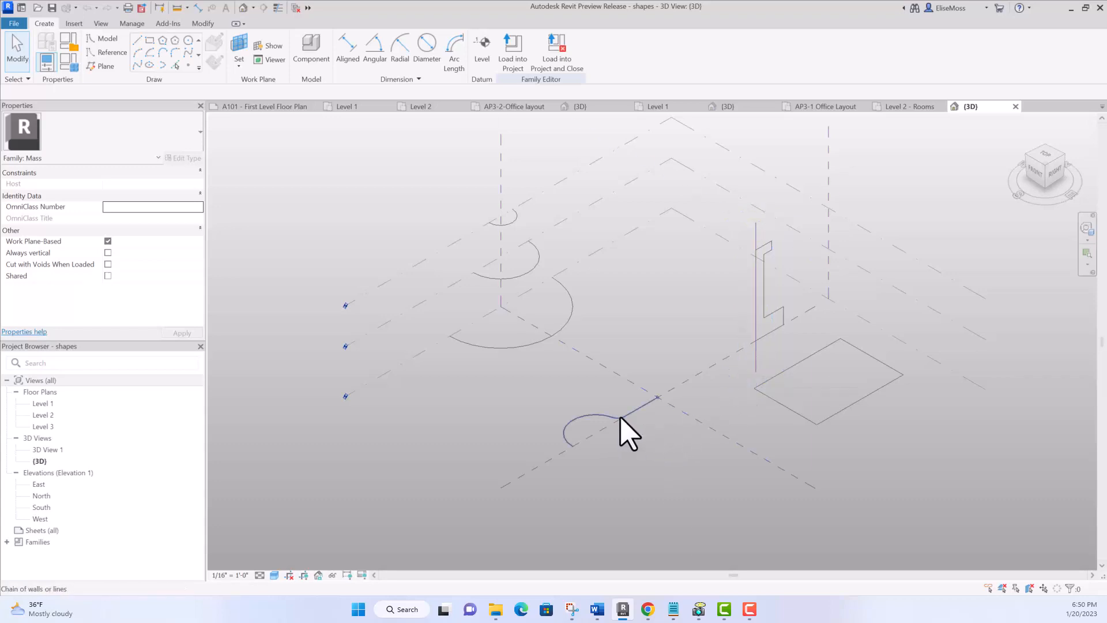
pyautogui.scroll(4, 657, 426)
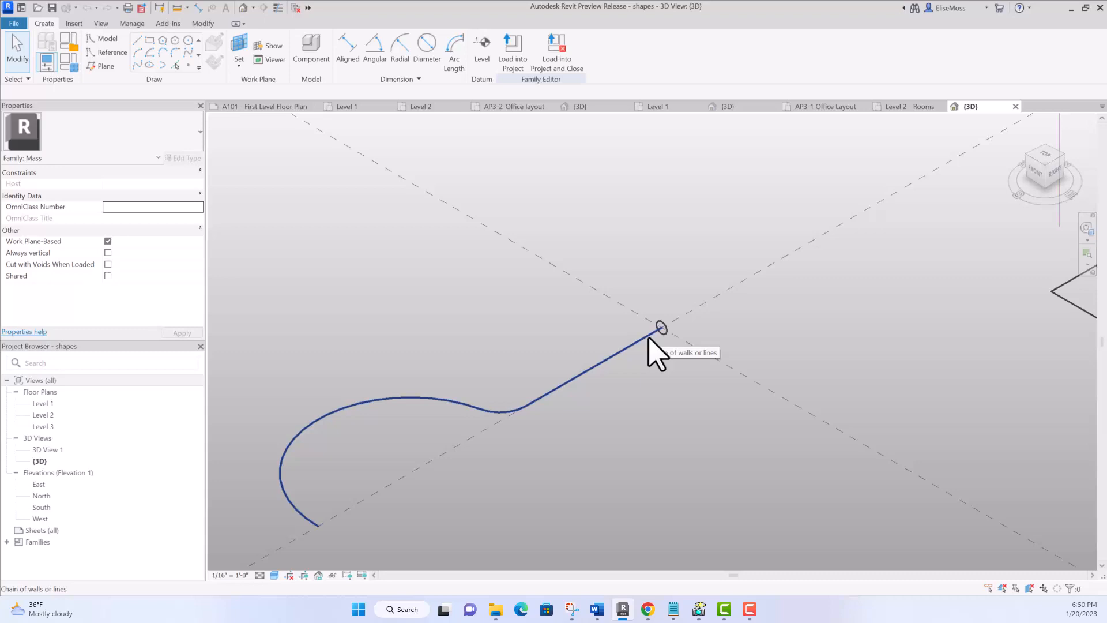
pyautogui.scroll(-5, 663, 372)
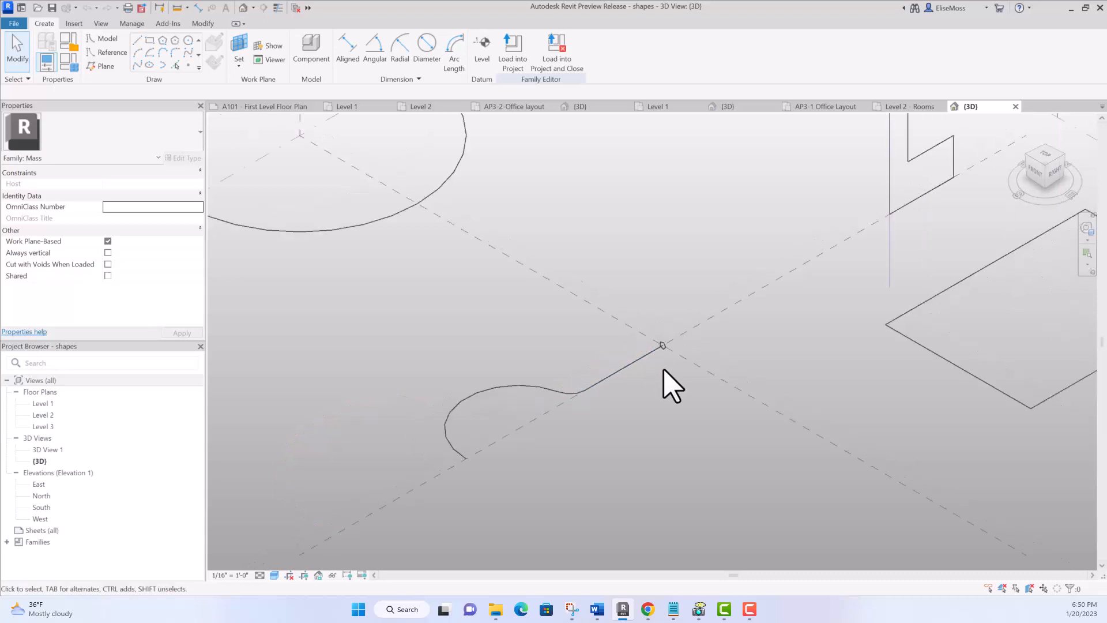
pyautogui.scroll(-1, 663, 372)
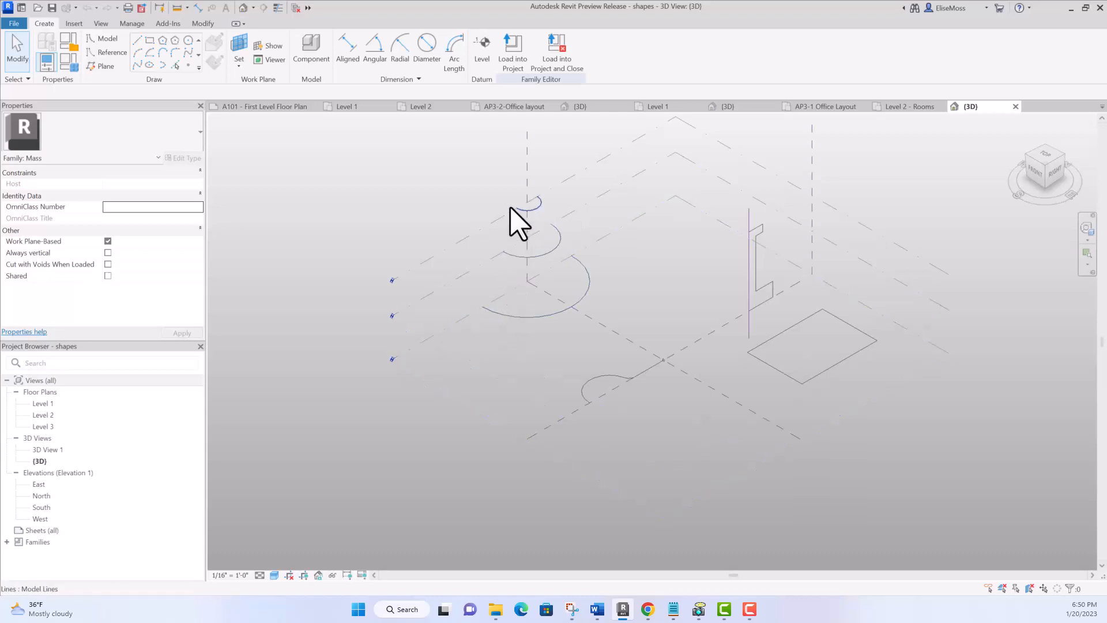
pyautogui.scroll(-1, 511, 210)
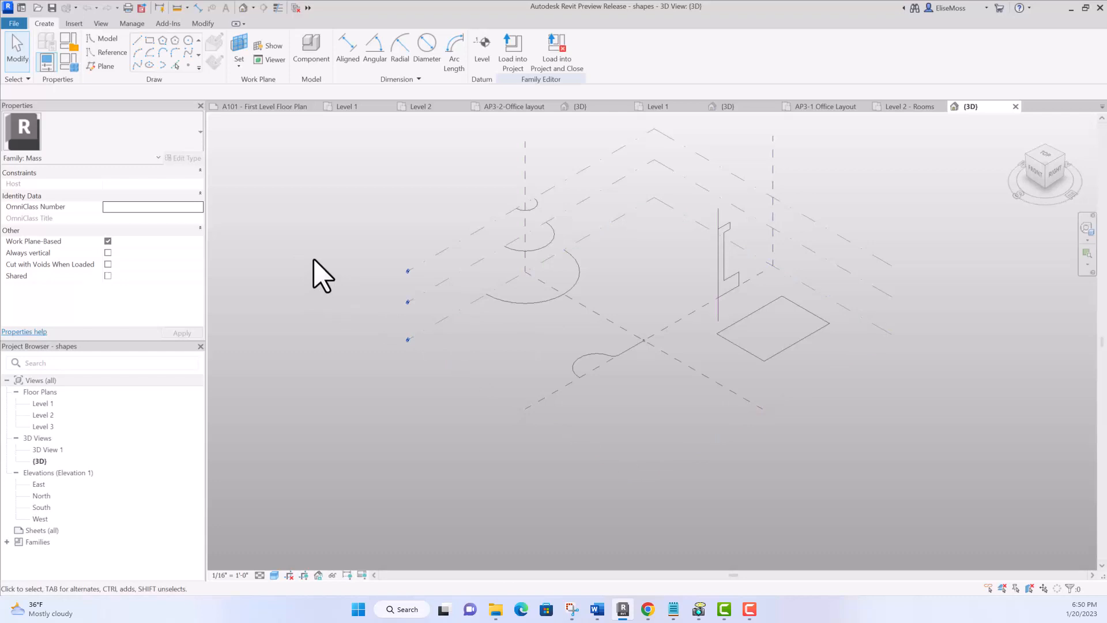
pyautogui.click(788, 386)
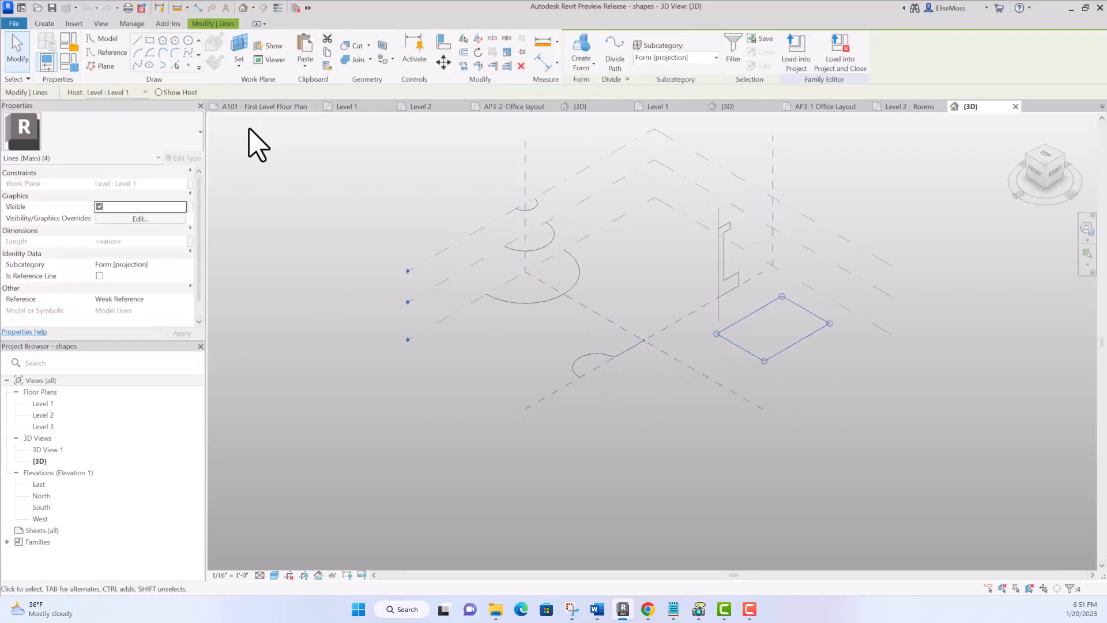
pyautogui.click(590, 67)
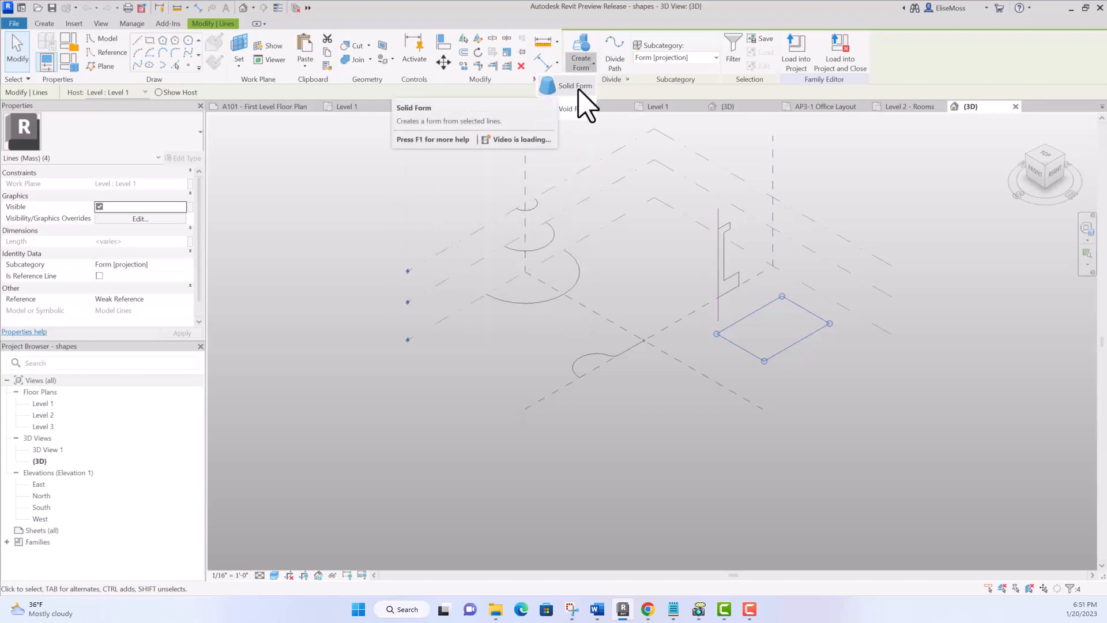
pyautogui.click(578, 90)
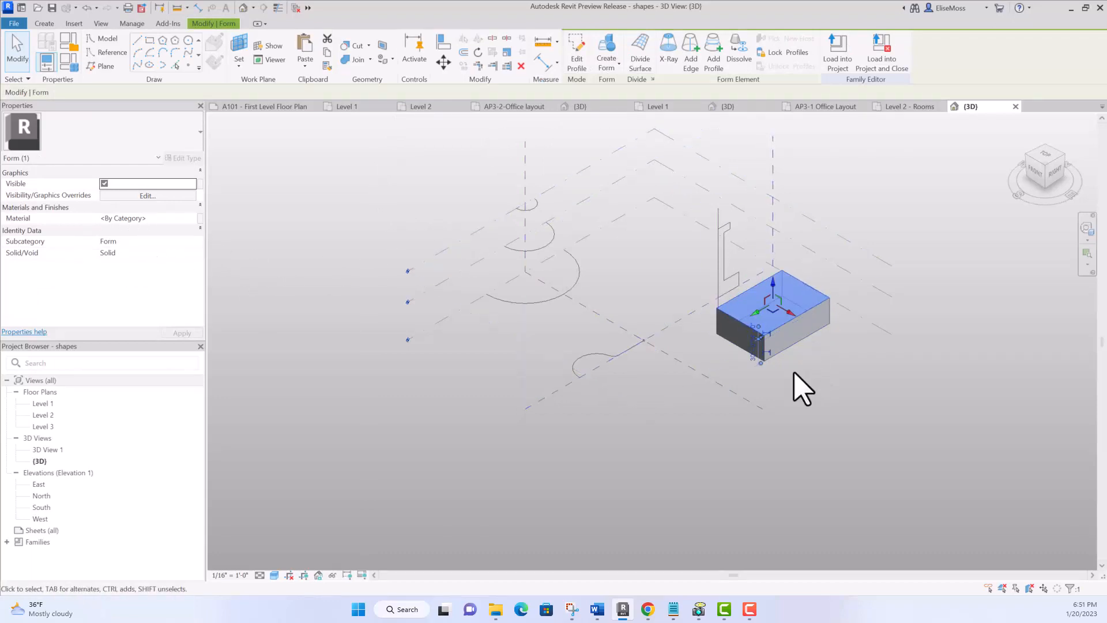
# Step: Set the height of the rectangular solid to 50'
pyautogui.scroll(2, 772, 385)
pyautogui.scroll(2, 772, 385)
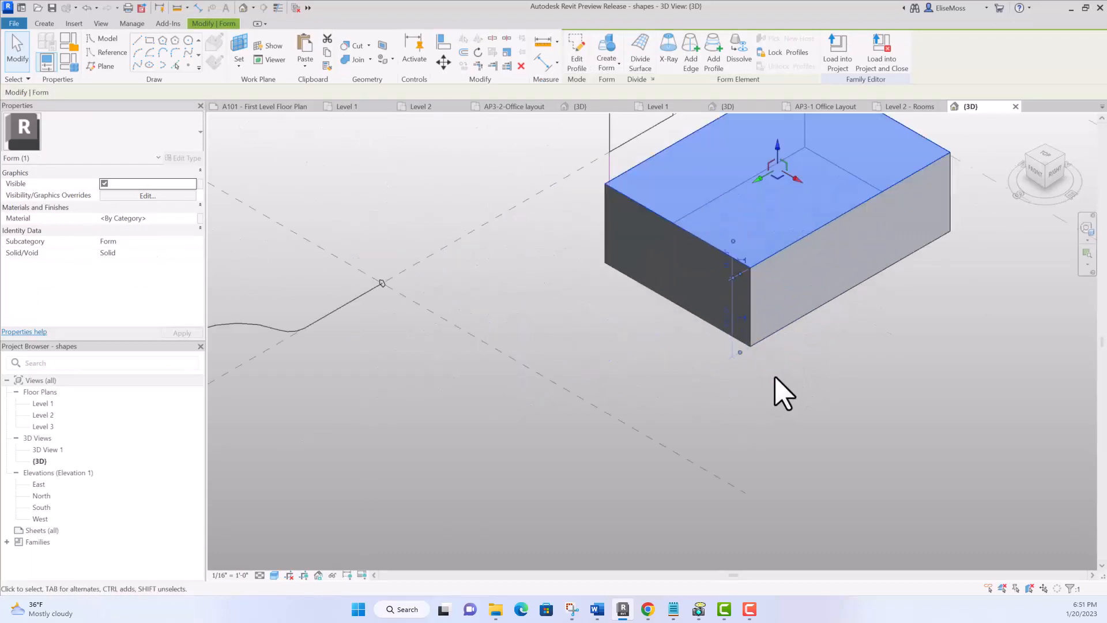
pyautogui.click(729, 323)
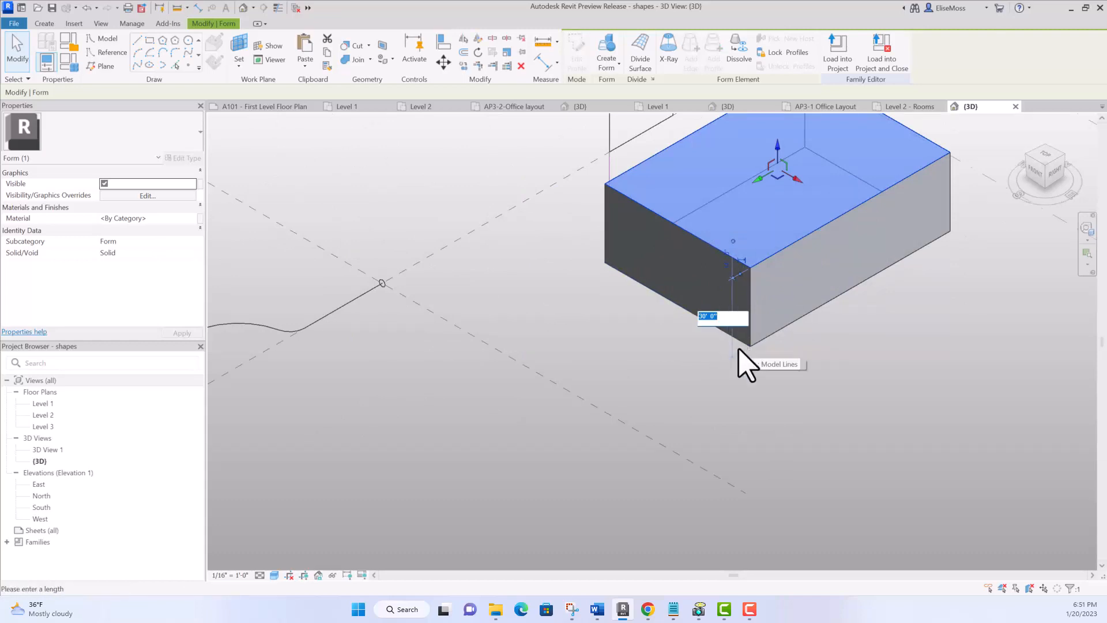
pyautogui.write('50')
pyautogui.press('Return')
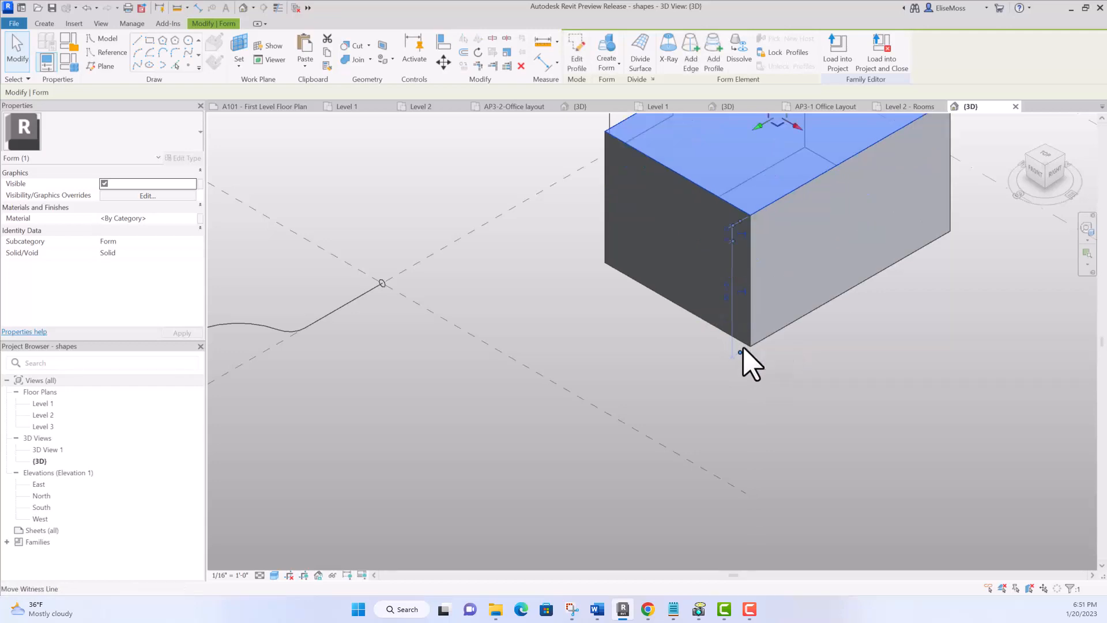
# Step: Lower the top face of the rectangular solid freehand to a height of about 23' and deselect it
pyautogui.scroll(-5, 810, 284)
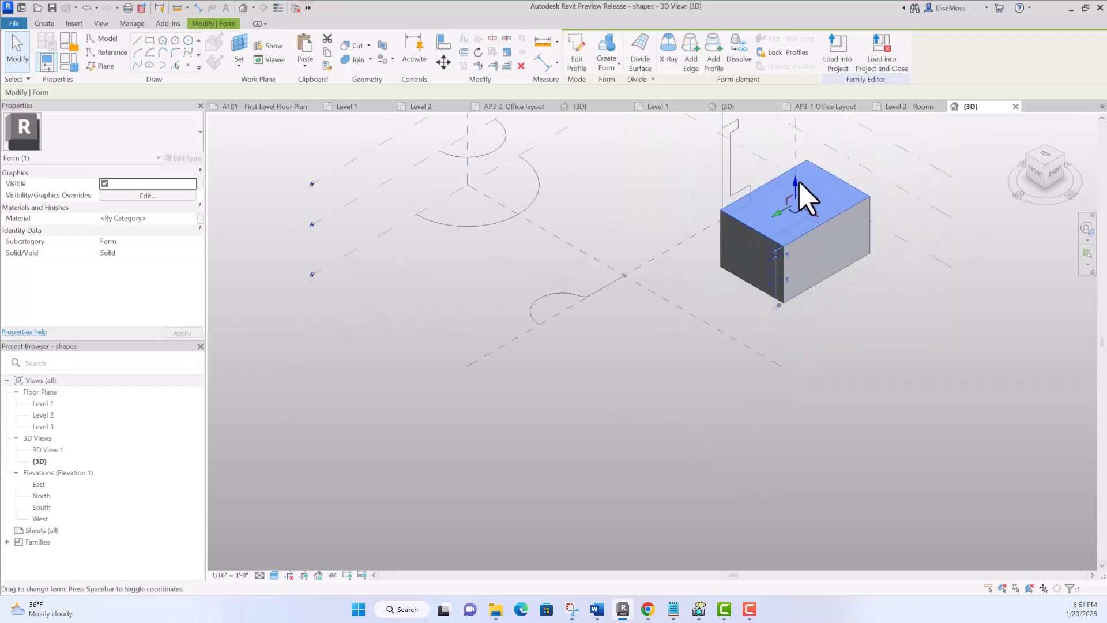
pyautogui.moveTo(796, 185); pyautogui.dragTo(823, 202)
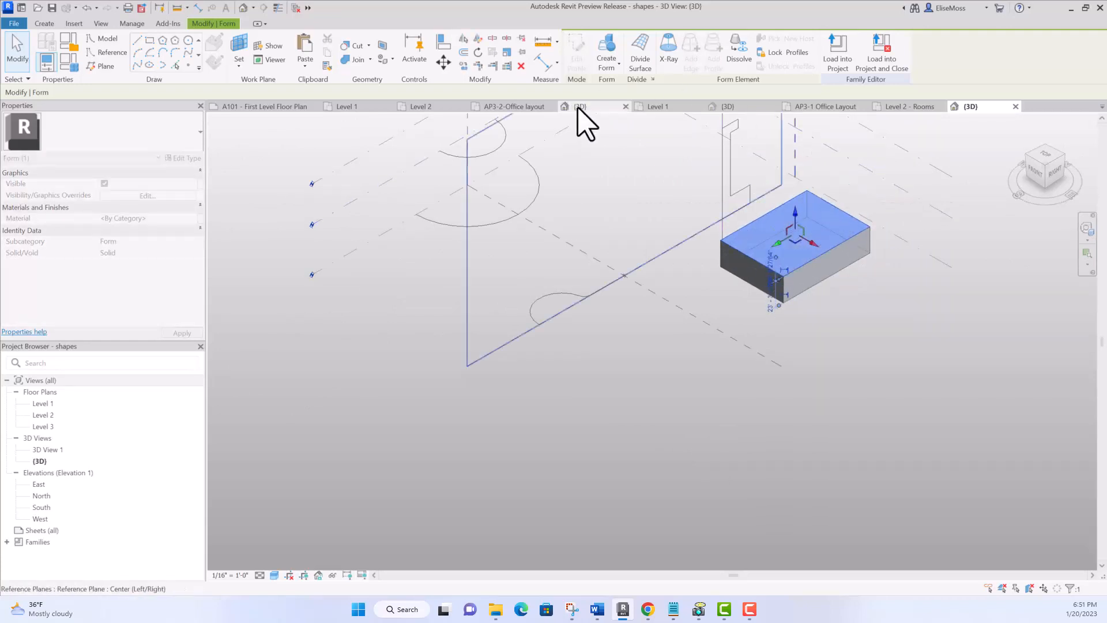
pyautogui.click(863, 361)
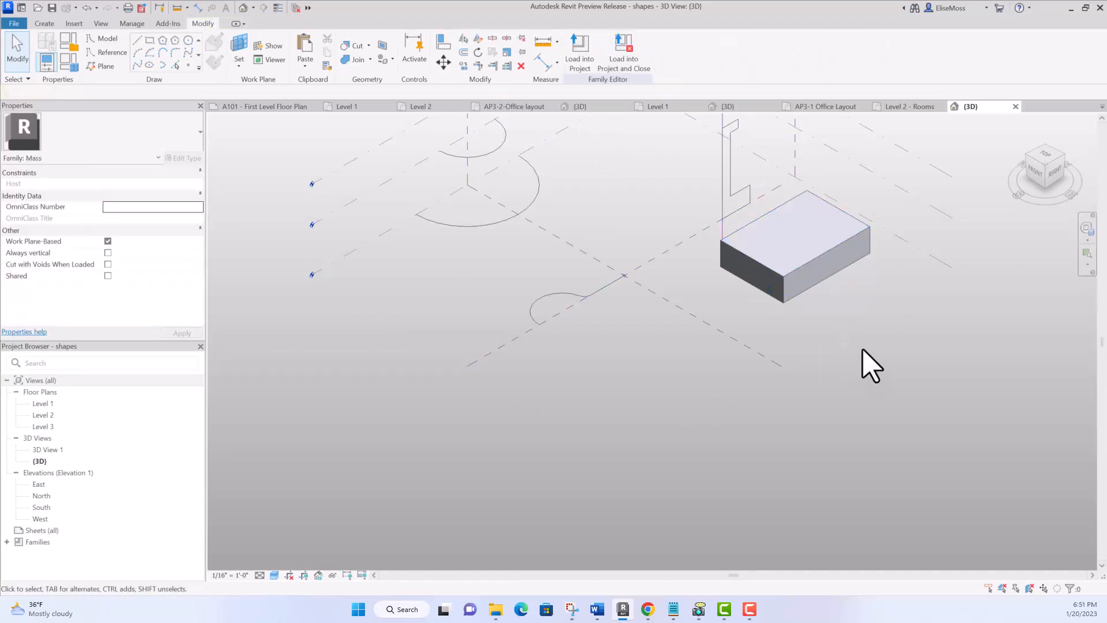
# Step: Revolve the stepped profile around the vertical reference line beside it as a solid form
pyautogui.moveTo(855, 353); pyautogui.dragTo(876, 455, button='middle')
pyautogui.moveTo(893, 407); pyautogui.dragTo(444, 388, button='middle')
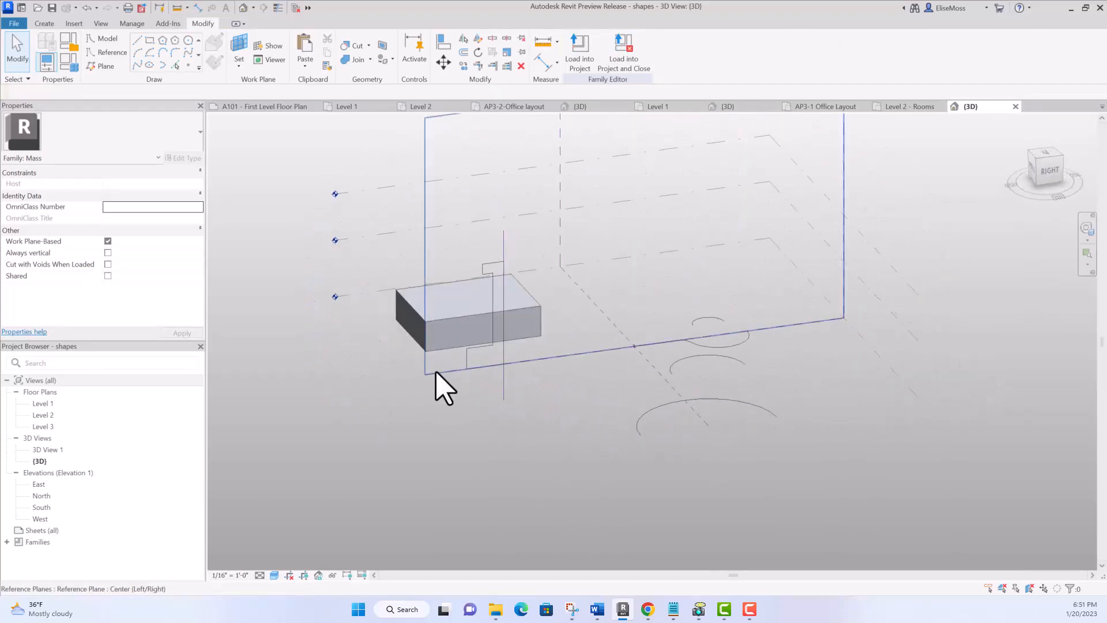
pyautogui.click(467, 364)
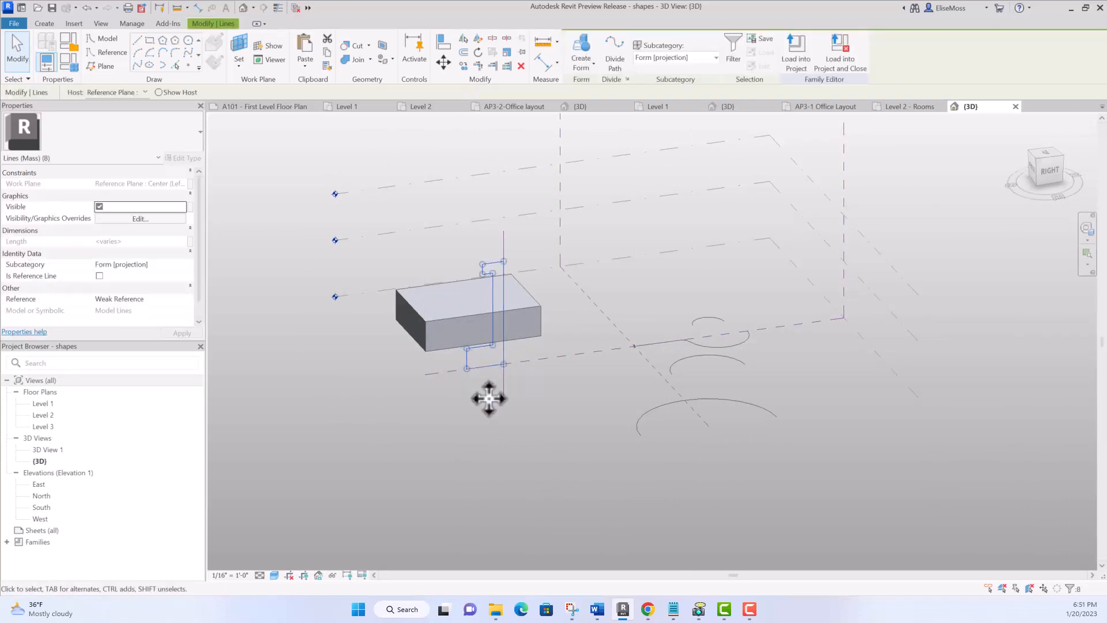
pyautogui.keyDown('ctrl'); pyautogui.click(507, 396); pyautogui.keyUp('ctrl')
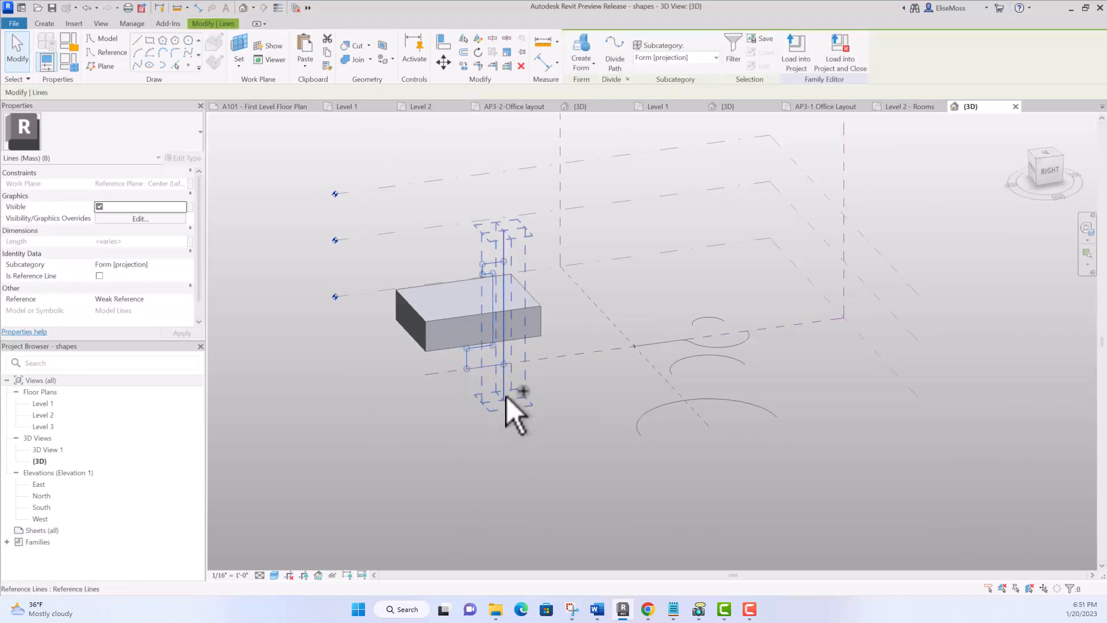
pyautogui.click(586, 64)
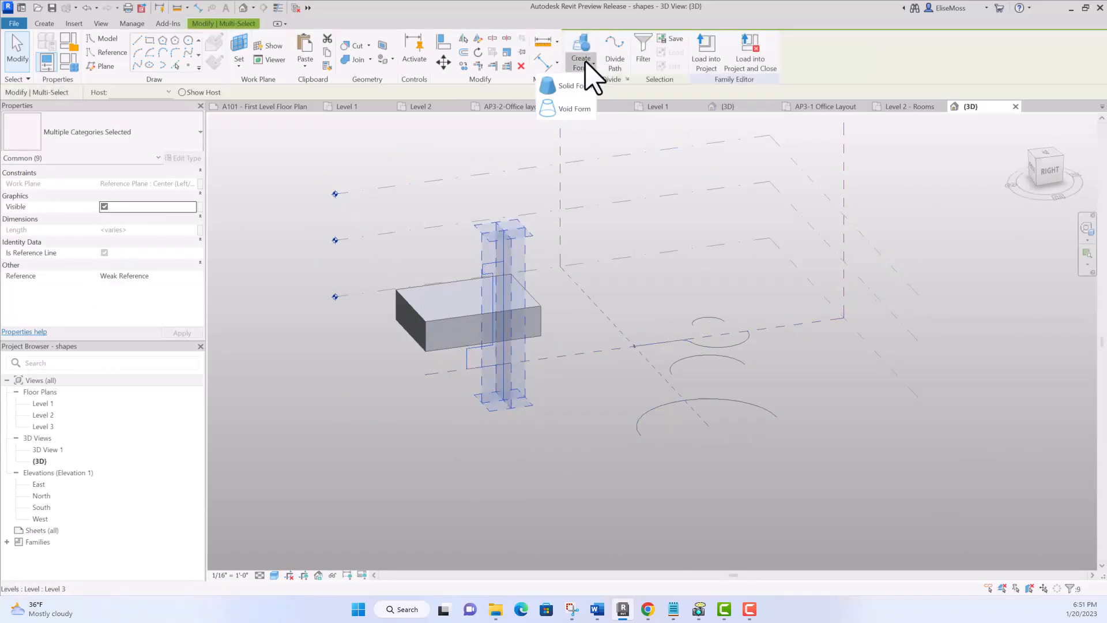
pyautogui.click(574, 86)
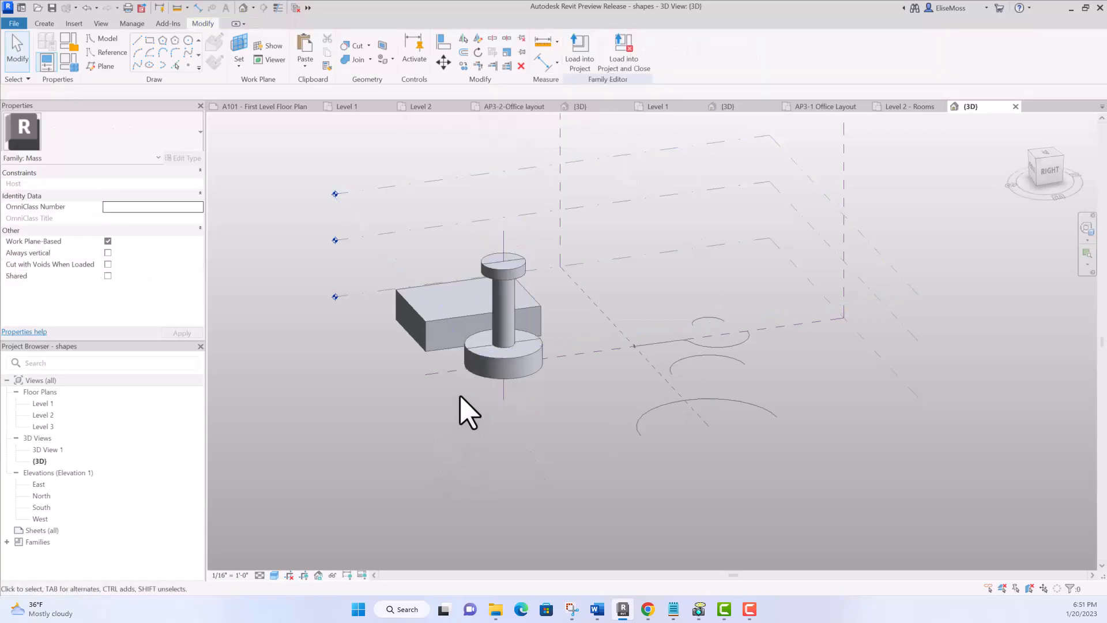
# Step: Sweep the small circle along the connected line-and-curve path as a solid form
pyautogui.keyDown('shift'); pyautogui.moveTo(465, 408); pyautogui.dragTo(602, 470, button='middle'); pyautogui.keyUp('shift')
pyautogui.scroll(6, 647, 345)
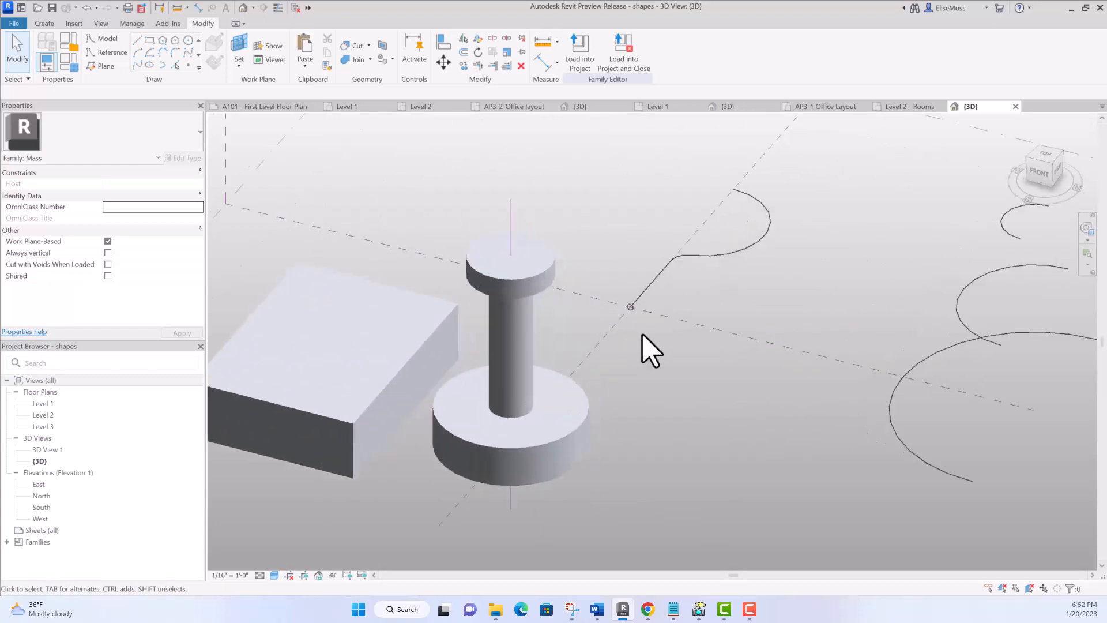
pyautogui.press('Tab')
pyautogui.click(643, 238)
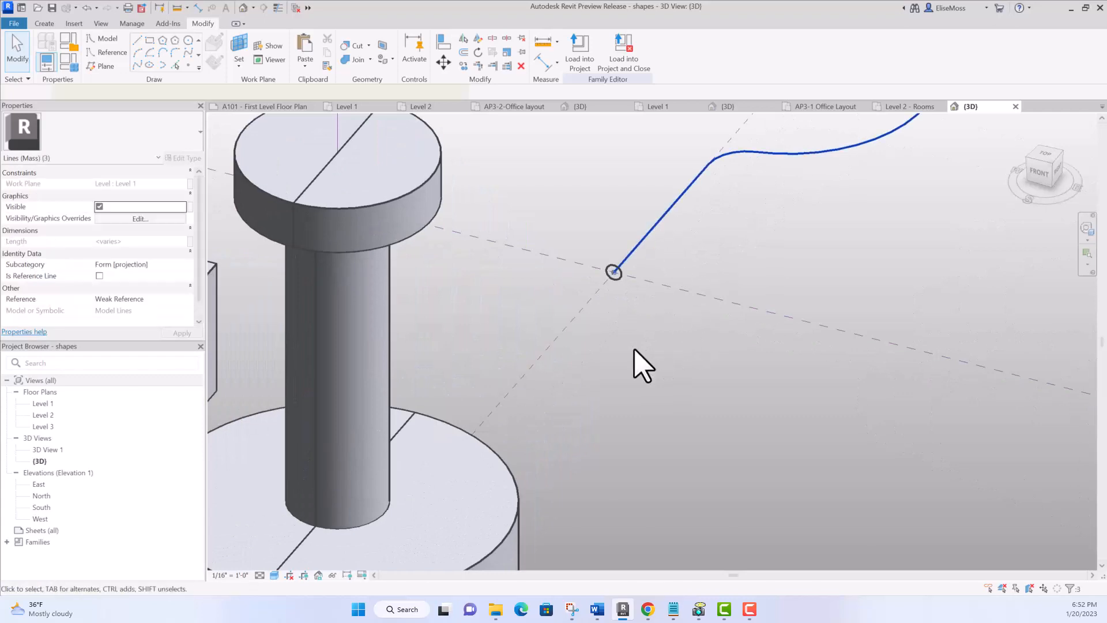
pyautogui.keyDown('ctrl'); pyautogui.click(618, 282); pyautogui.keyUp('ctrl')
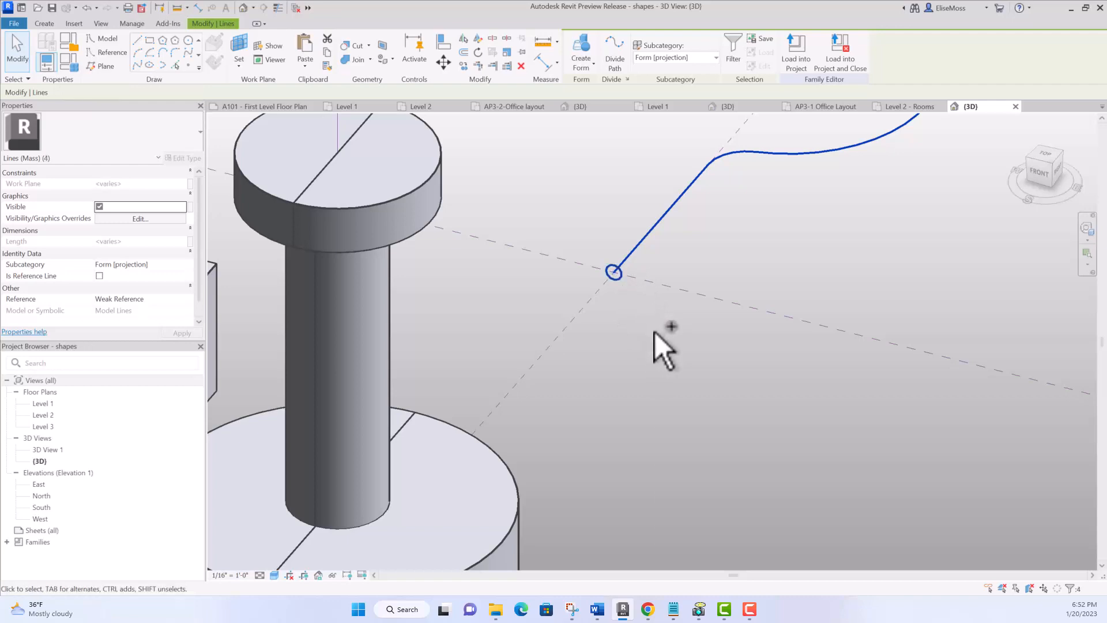
pyautogui.click(591, 65)
pyautogui.click(592, 92)
pyautogui.scroll(-3, 777, 268)
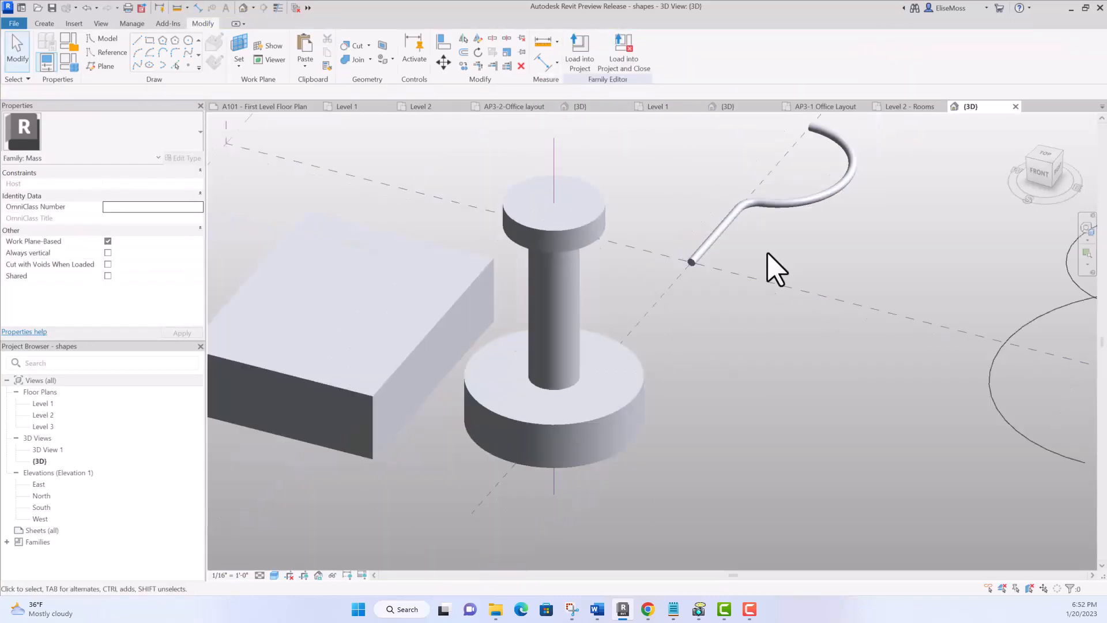
# Step: Loft a solid form through the three open arcs on the different levels
pyautogui.scroll(-3, 777, 268)
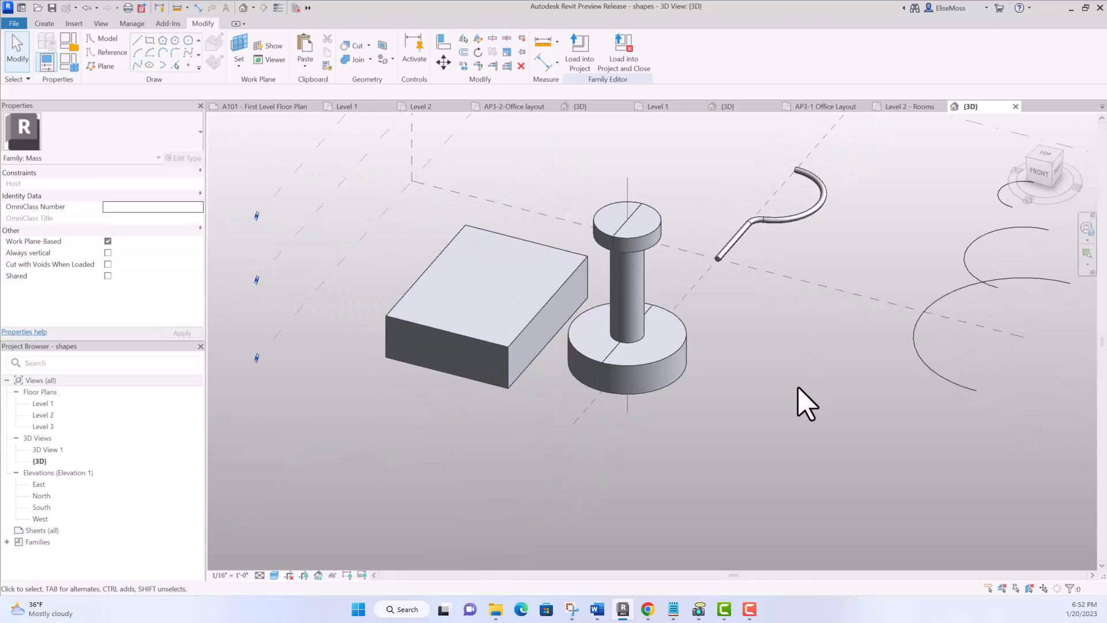
pyautogui.click(920, 354)
pyautogui.keyDown('ctrl'); pyautogui.click(974, 245); pyautogui.keyUp('ctrl')
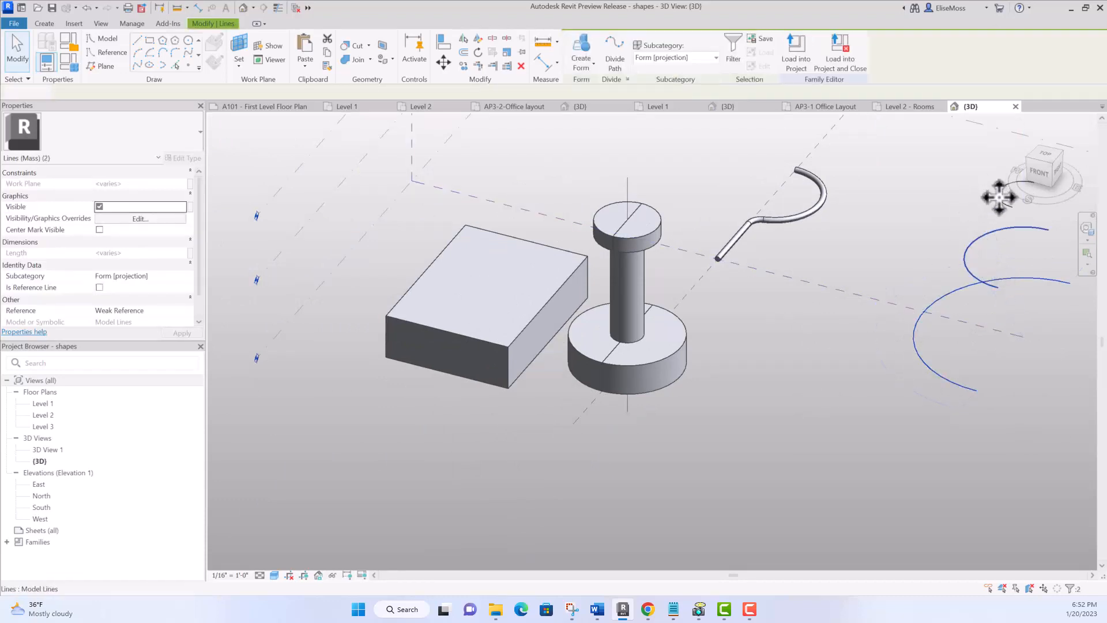
pyautogui.keyDown('ctrl'); pyautogui.click(999, 198); pyautogui.keyUp('ctrl')
pyautogui.scroll(2, 922, 195)
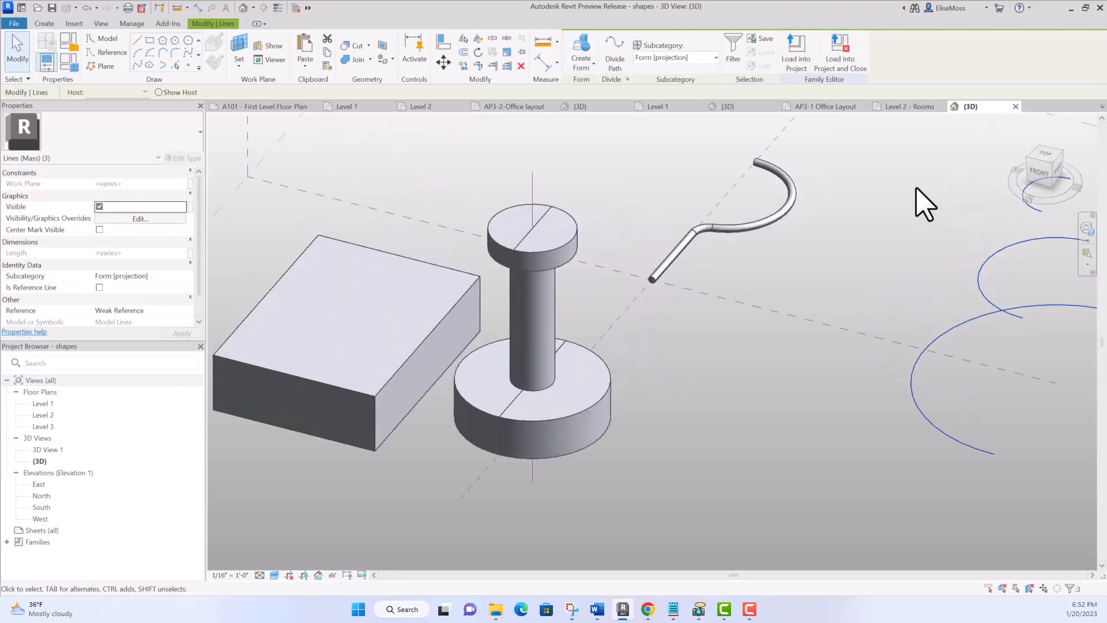
pyautogui.scroll(-4, 916, 188)
pyautogui.click(593, 67)
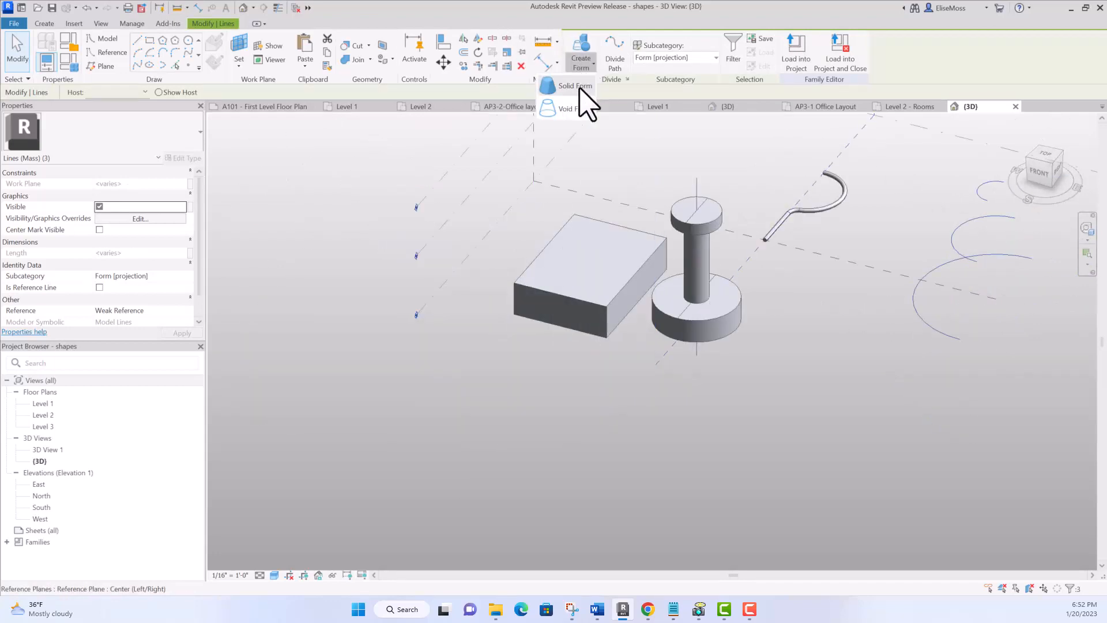
pyautogui.click(584, 99)
pyautogui.scroll(-3, 852, 332)
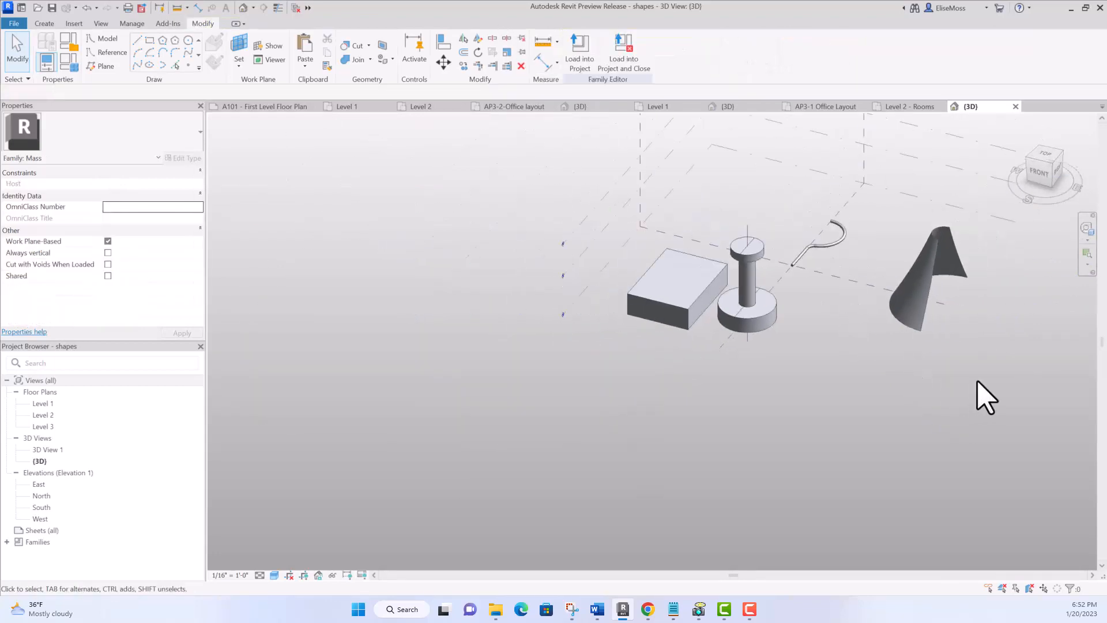
pyautogui.moveTo(987, 363); pyautogui.dragTo(550, 310, button='middle')
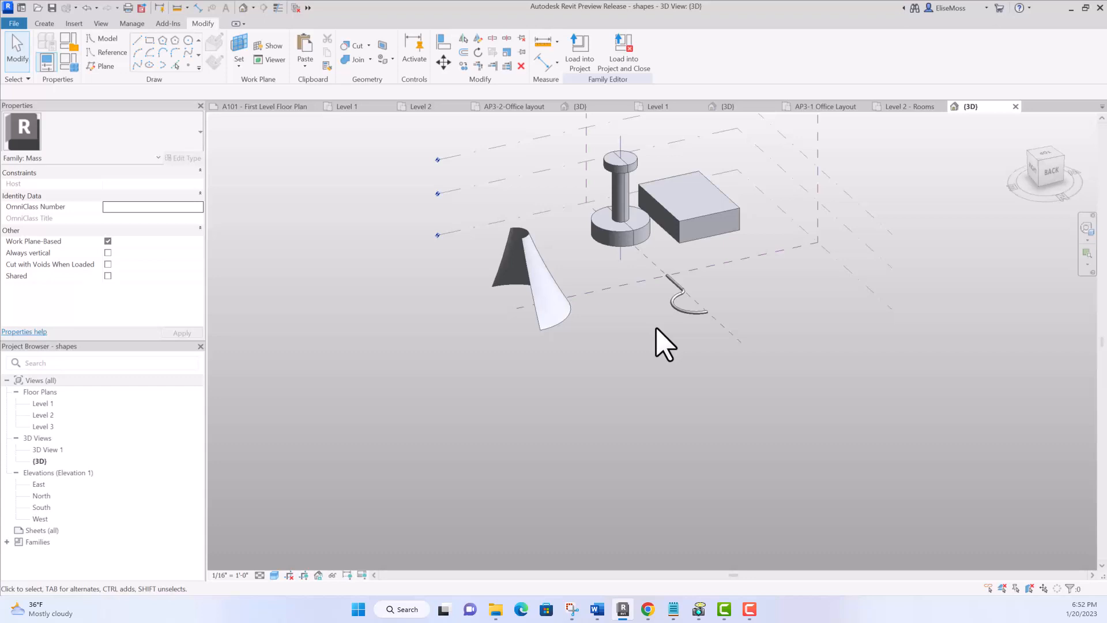
pyautogui.keyDown('shift'); pyautogui.moveTo(625, 326); pyautogui.dragTo(613, 369, button='middle'); pyautogui.keyUp('shift')
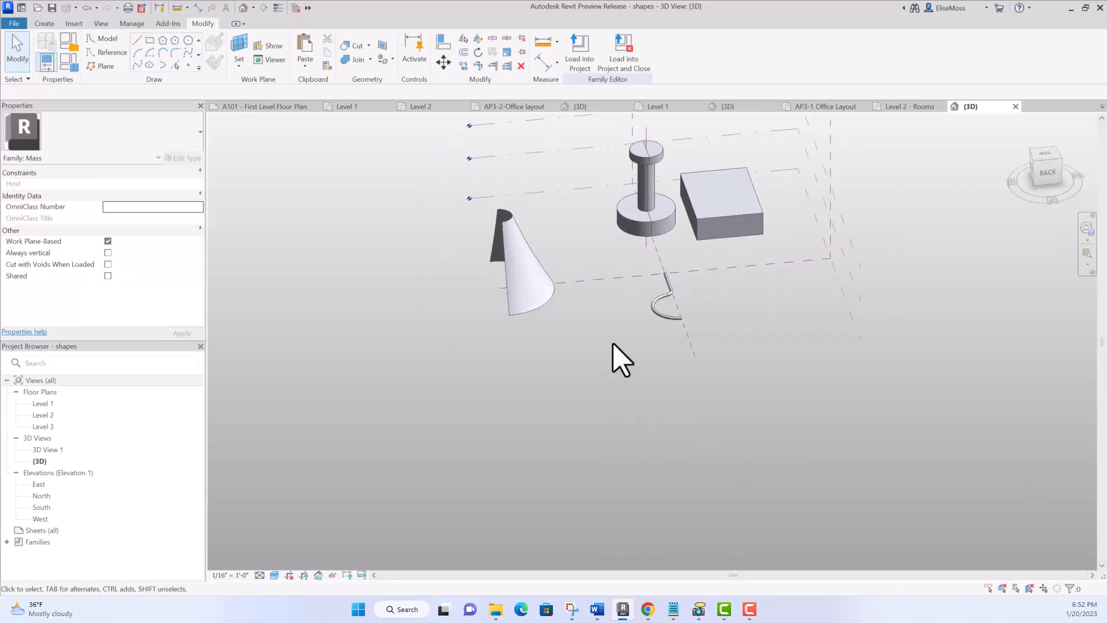